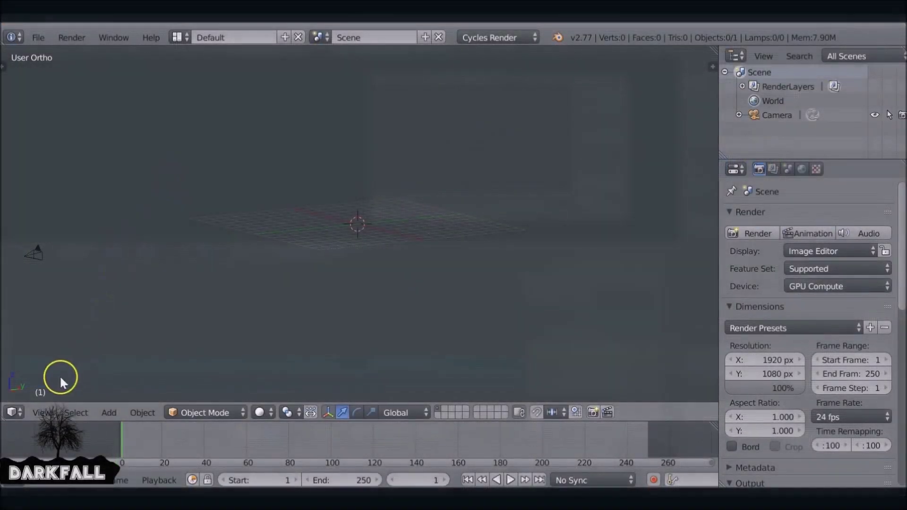
- Switch the main 3D View editor to the Video Sequence Editor from the Editor Type menu
{"action": "left_click", "coordinate": [15, 412]}
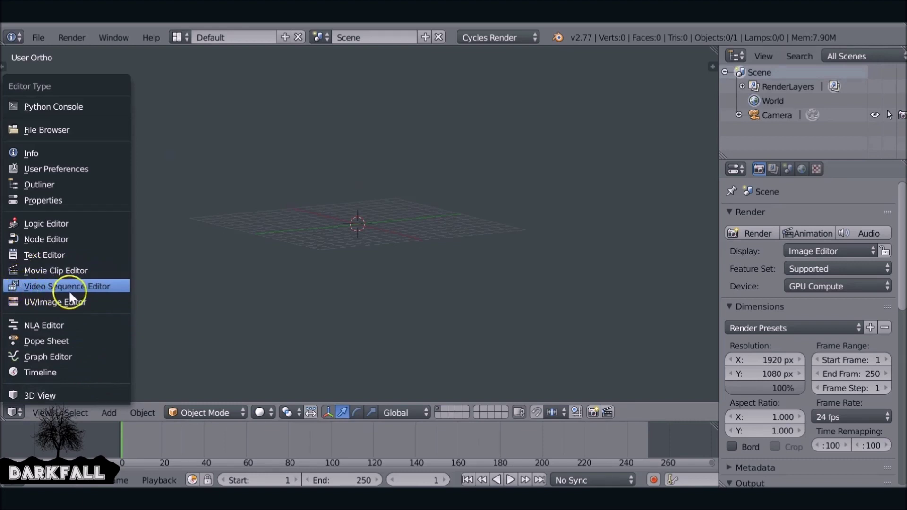
{"action": "left_click", "coordinate": [12, 287]}
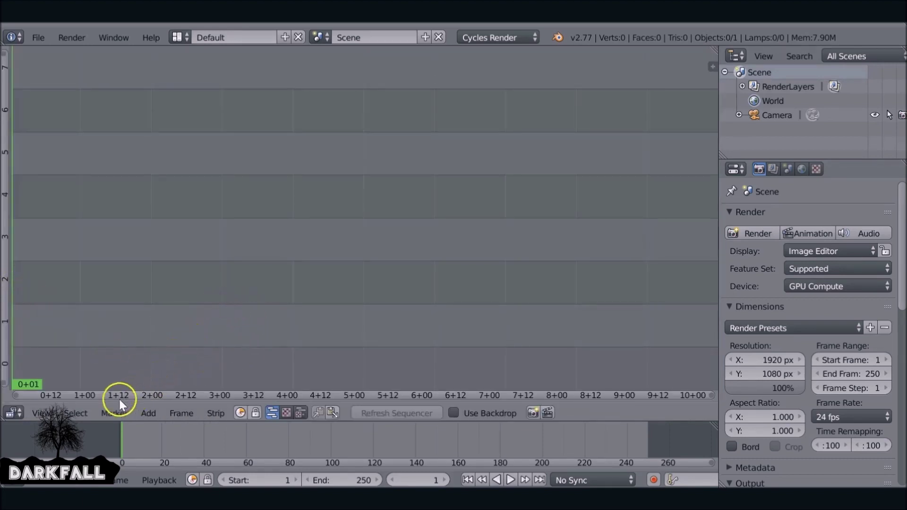
- Add 0001-0246.avi from Desktop > Tutorials > Howto Turn Pages as a movie strip
{"action": "left_click", "coordinate": [157, 417]}
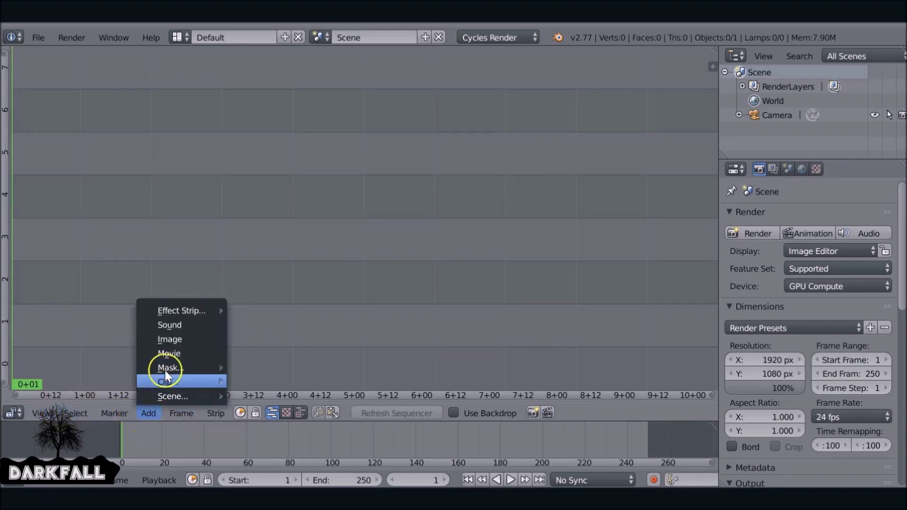
{"action": "left_click", "coordinate": [170, 355]}
{"action": "left_click", "coordinate": [43, 193]}
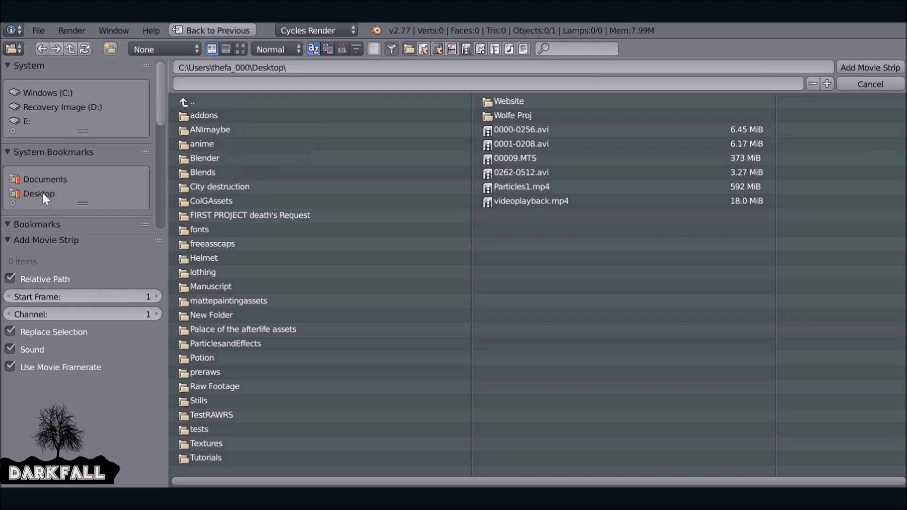
{"action": "double_click", "coordinate": [212, 457]}
{"action": "double_click", "coordinate": [223, 314]}
{"action": "double_click", "coordinate": [230, 116]}
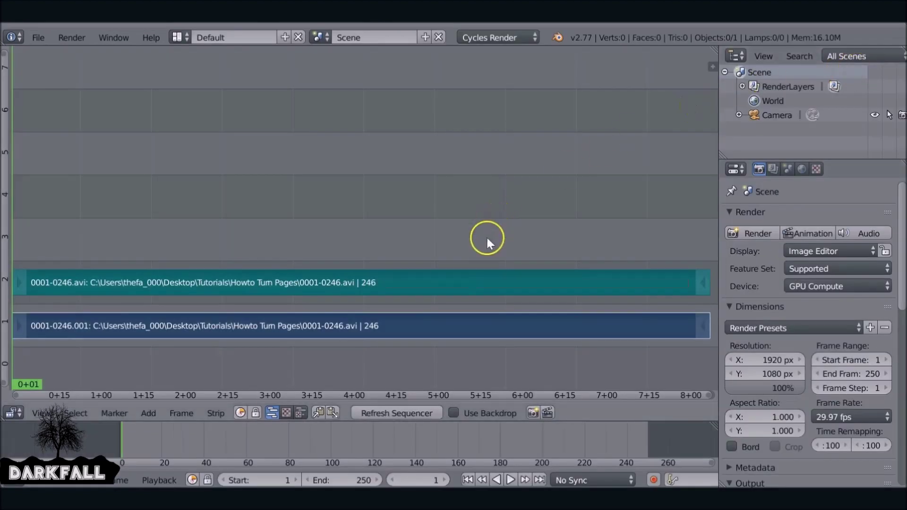
- Fit the two new strips in view, select each one, and scrub to about frame 138
{"action": "key", "text": "Home"}
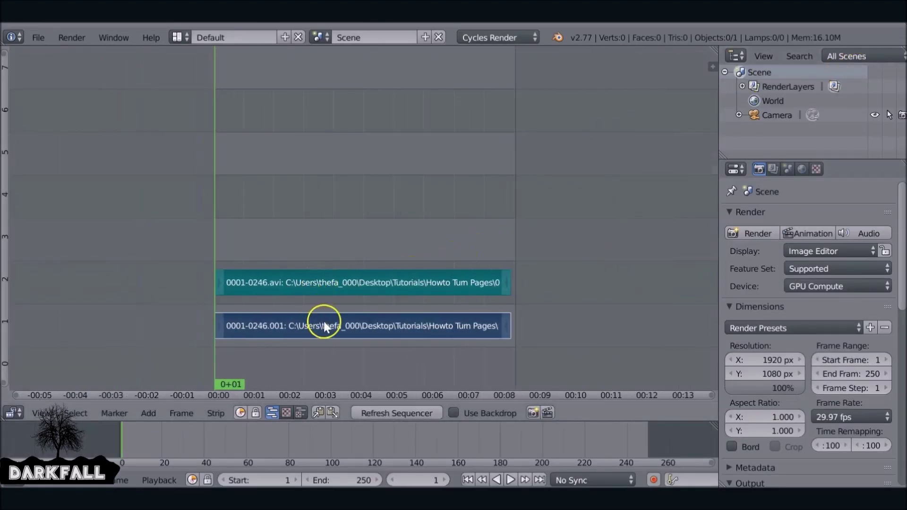
{"action": "right_click", "coordinate": [325, 281]}
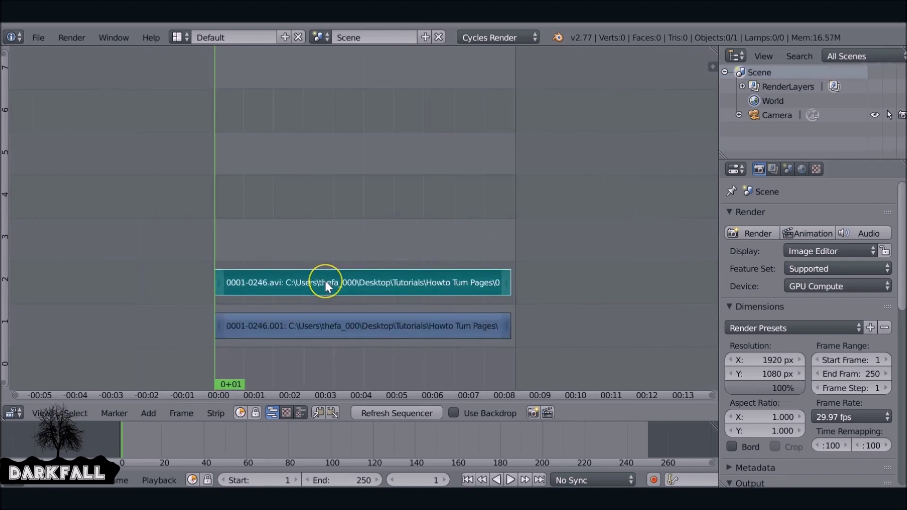
{"action": "right_click", "coordinate": [350, 325]}
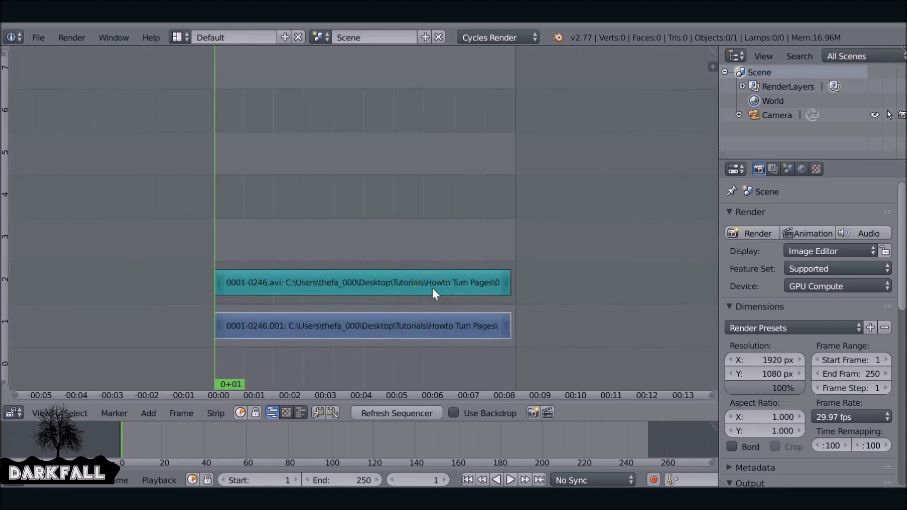
{"action": "scroll", "coordinate": [432, 291], "scroll_direction": "down", "scroll_amount": 1}
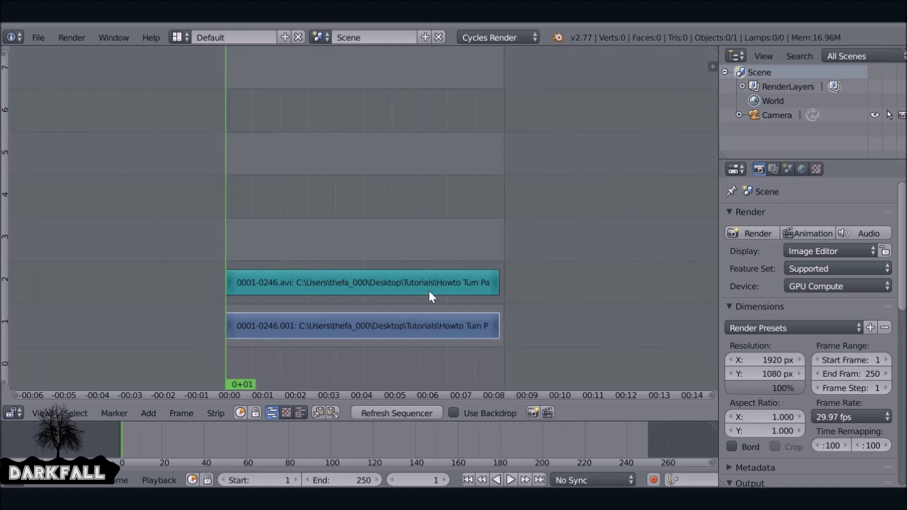
{"action": "left_click_drag", "start_coordinate": [349, 441], "coordinate": [415, 413]}
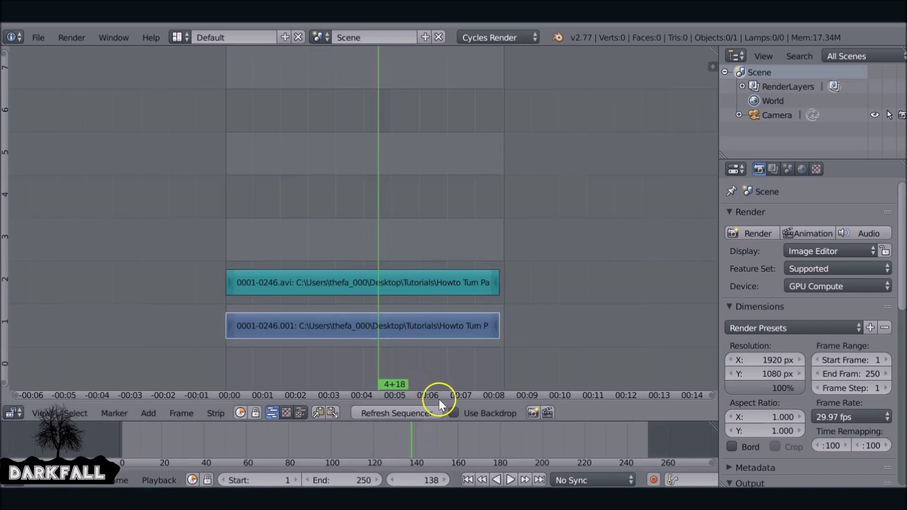
- Preview the clip with Use Backdrop on, return to frame 146, then turn the backdrop off
{"action": "left_click", "coordinate": [455, 413]}
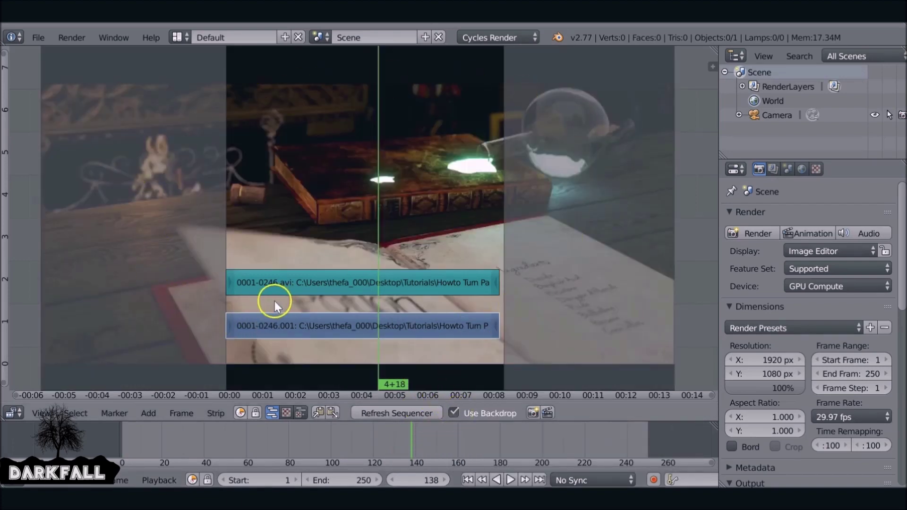
{"action": "key", "text": "alt+a"}
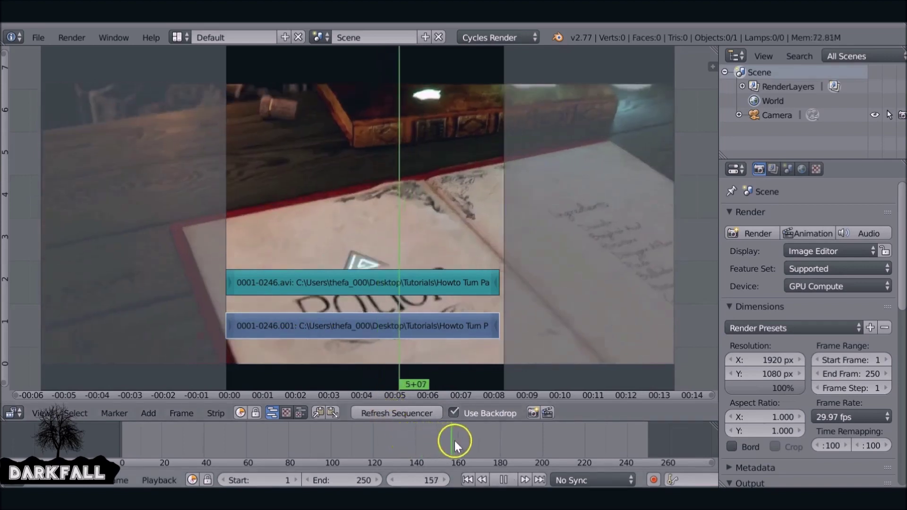
{"action": "key", "text": "alt+a"}
{"action": "left_click_drag", "start_coordinate": [401, 446], "coordinate": [430, 441]}
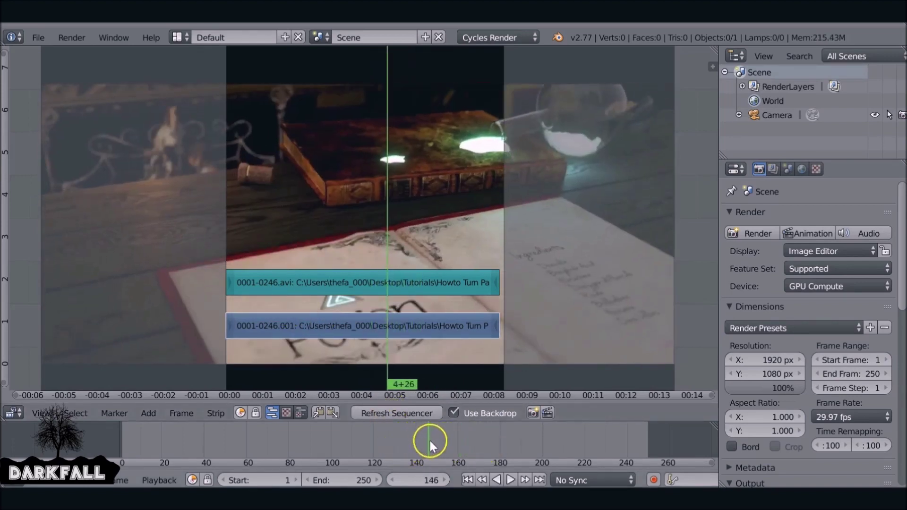
{"action": "left_click", "coordinate": [454, 413]}
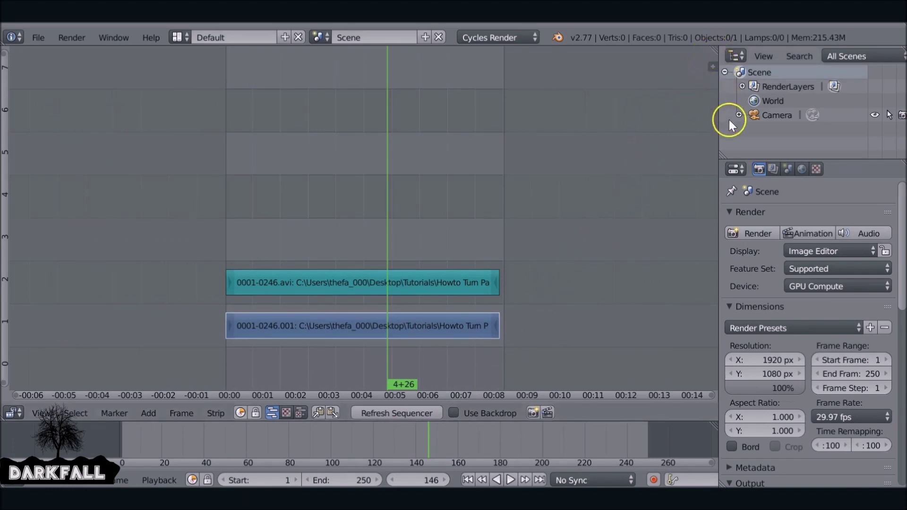
- Split the sequencer, set the upper view to Image Preview, and select the sound strip
{"action": "left_click_drag", "start_coordinate": [714, 49], "coordinate": [703, 246]}
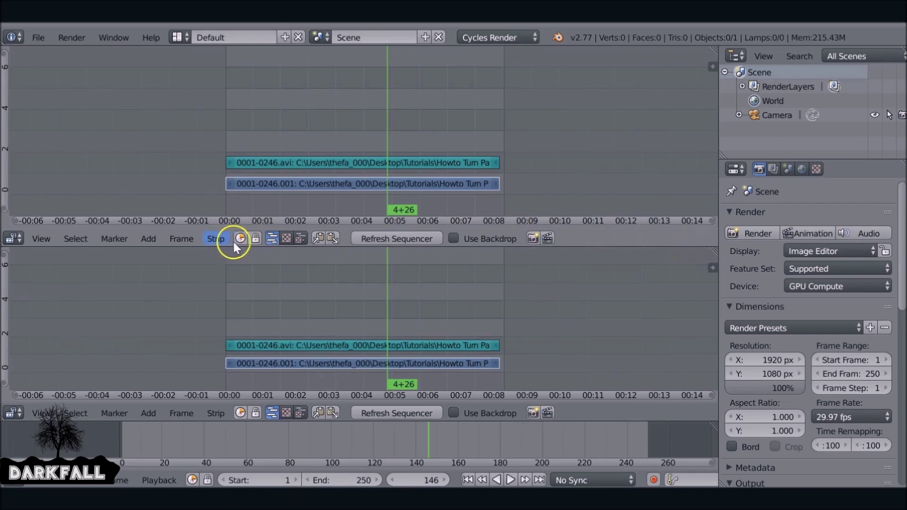
{"action": "left_click", "coordinate": [287, 239]}
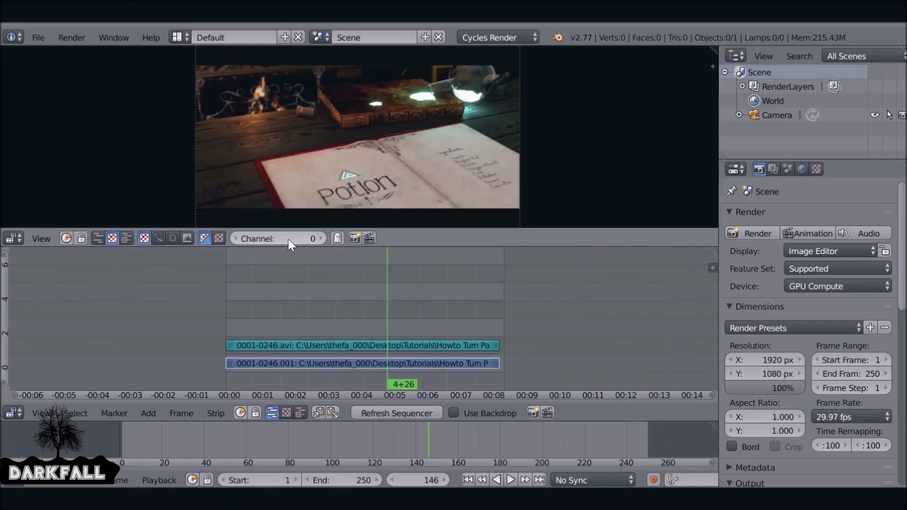
{"action": "scroll", "coordinate": [282, 168], "scroll_direction": "down", "scroll_amount": 3}
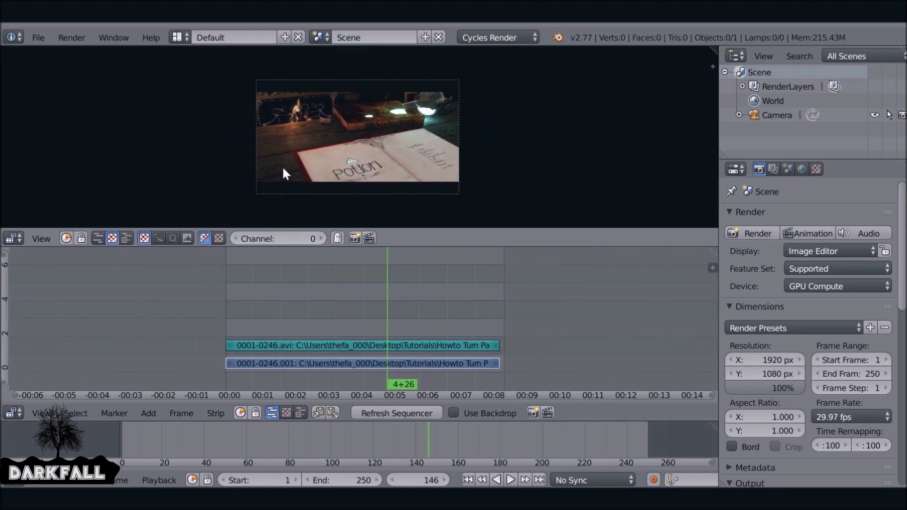
{"action": "mouse_move", "coordinate": [282, 166]}
{"action": "middle_mouse_down"}
{"action": "mouse_move", "coordinate": [202, 172]}
{"action": "mouse_move", "coordinate": [279, 158]}
{"action": "middle_mouse_up"}
{"action": "scroll", "coordinate": [281, 157], "scroll_direction": "up", "scroll_amount": 1}
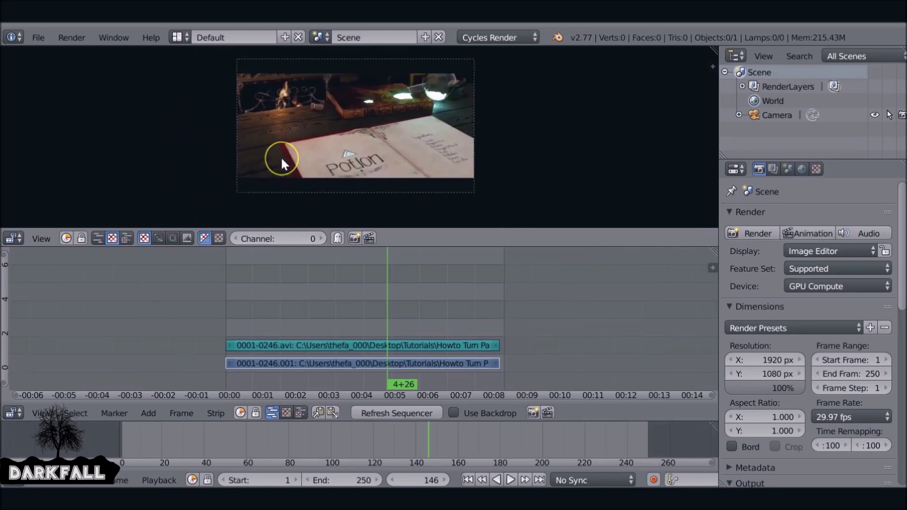
{"action": "scroll", "coordinate": [282, 158], "scroll_direction": "up", "scroll_amount": 5}
{"action": "scroll", "coordinate": [283, 158], "scroll_direction": "down", "scroll_amount": 3}
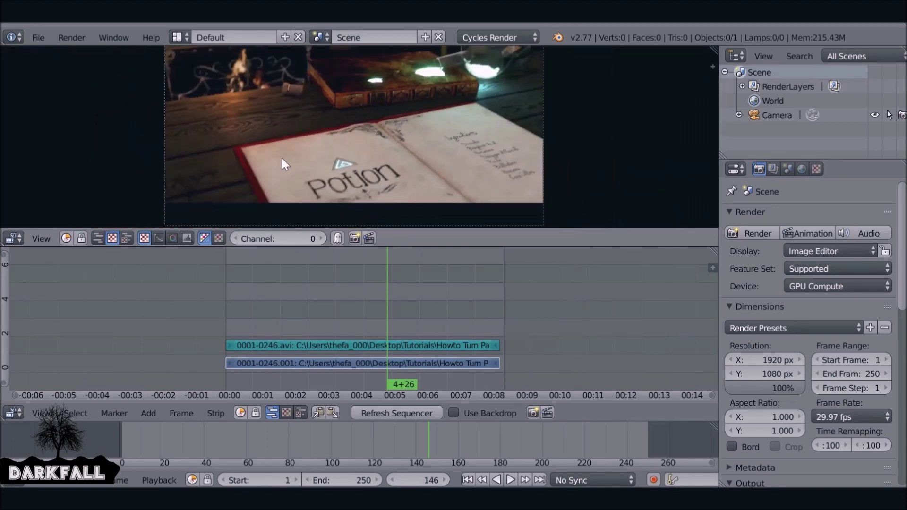
{"action": "scroll", "coordinate": [282, 158], "scroll_direction": "down", "scroll_amount": 2}
{"action": "middle_click_drag", "start_coordinate": [346, 125], "coordinate": [360, 148]}
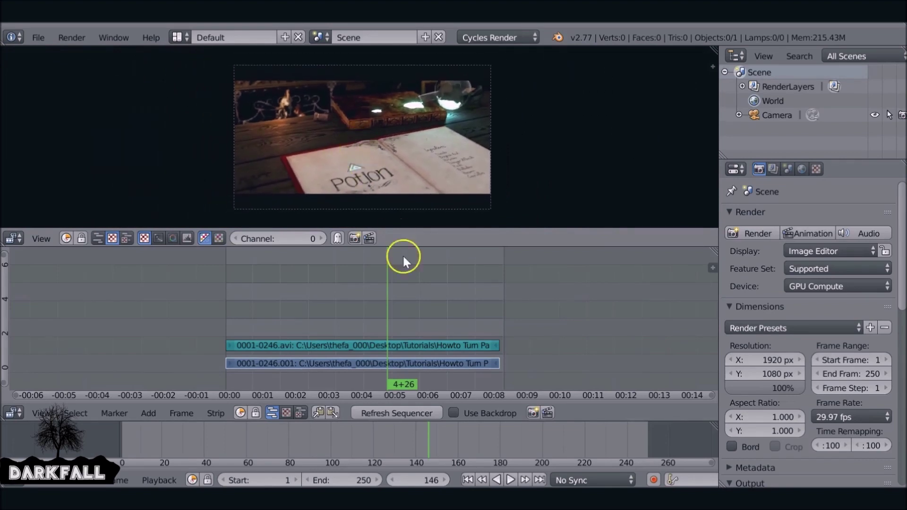
{"action": "right_click", "coordinate": [408, 344]}
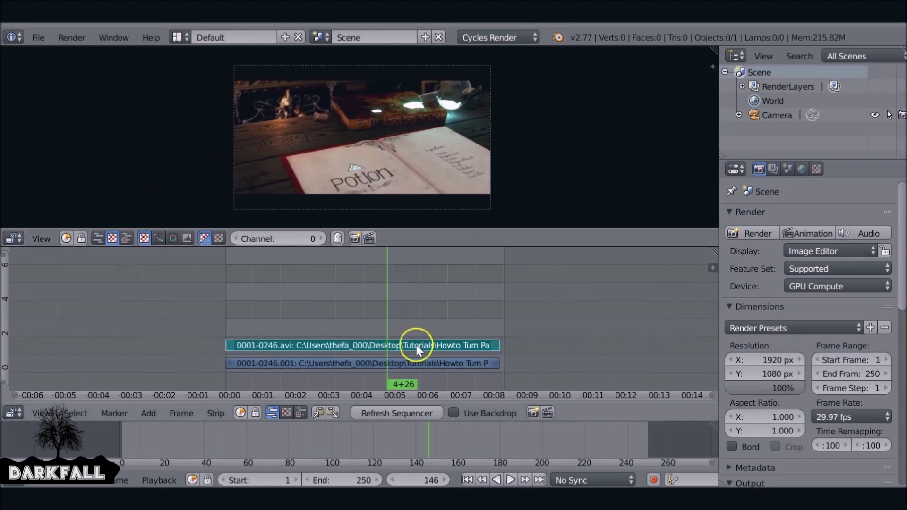
- Open the strip sidebar with N and check Draw Waveform for the 0001-0246.avi sound strip
{"action": "key", "text": "n"}
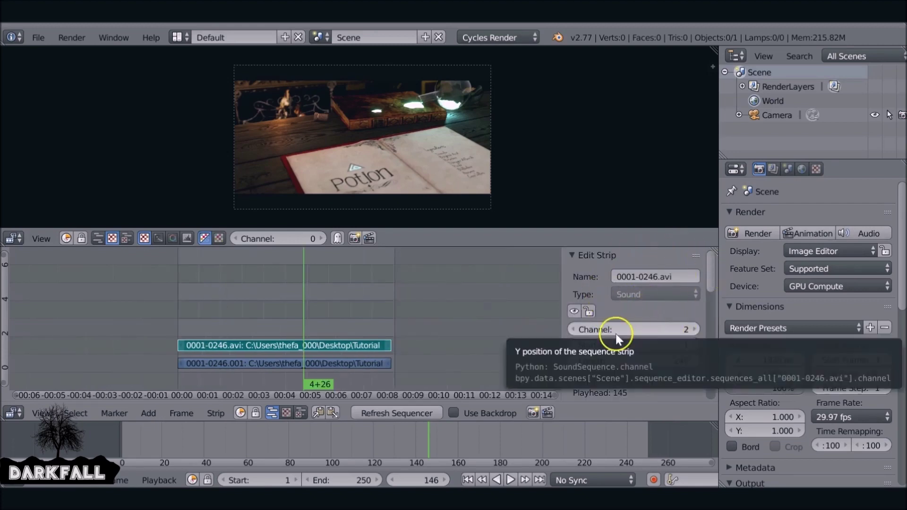
{"action": "left_click_drag", "start_coordinate": [709, 268], "coordinate": [718, 326]}
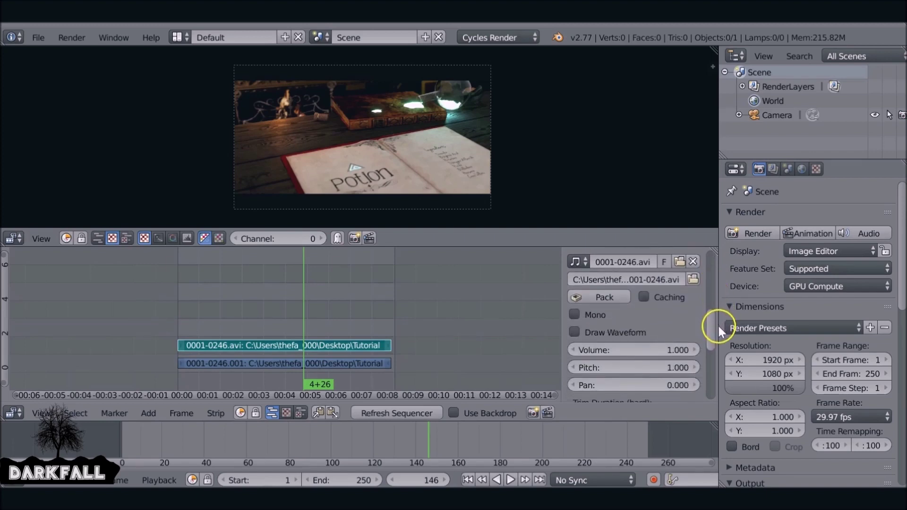
{"action": "left_click", "coordinate": [575, 332]}
{"action": "scroll", "coordinate": [380, 344], "scroll_direction": "up", "scroll_amount": 1}
{"action": "scroll", "coordinate": [380, 345], "scroll_direction": "up", "scroll_amount": 5}
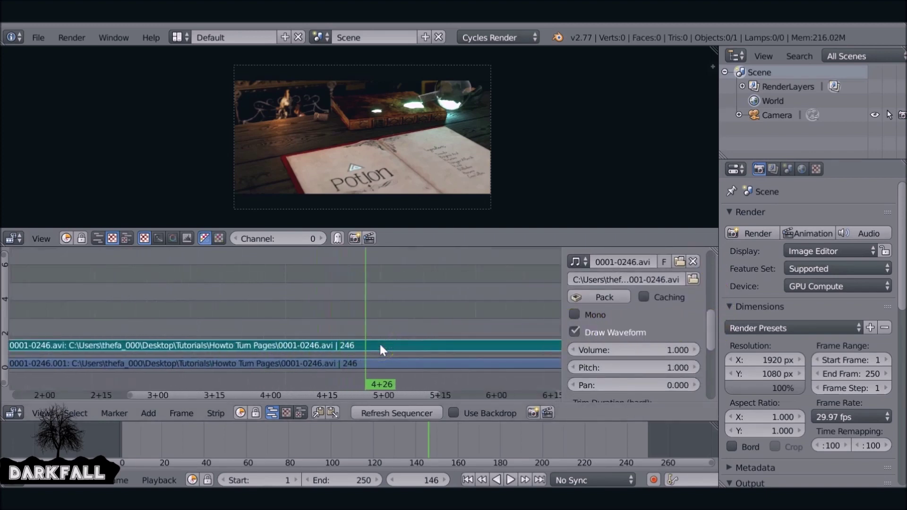
{"action": "middle_click_drag", "start_coordinate": [420, 327], "coordinate": [296, 288]}
{"action": "scroll", "coordinate": [310, 318], "scroll_direction": "up", "scroll_amount": 3}
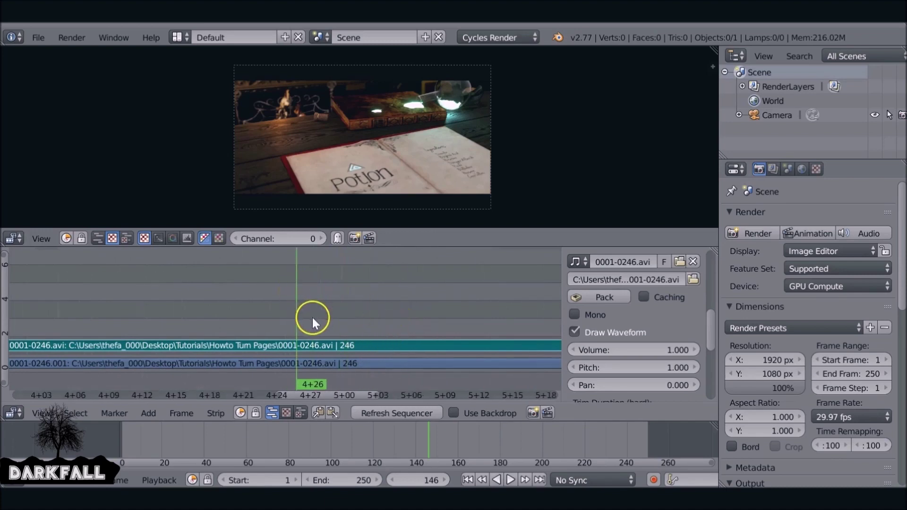
{"action": "middle_click_drag", "start_coordinate": [367, 336], "coordinate": [444, 313]}
{"action": "scroll", "coordinate": [444, 317], "scroll_direction": "down", "scroll_amount": 10}
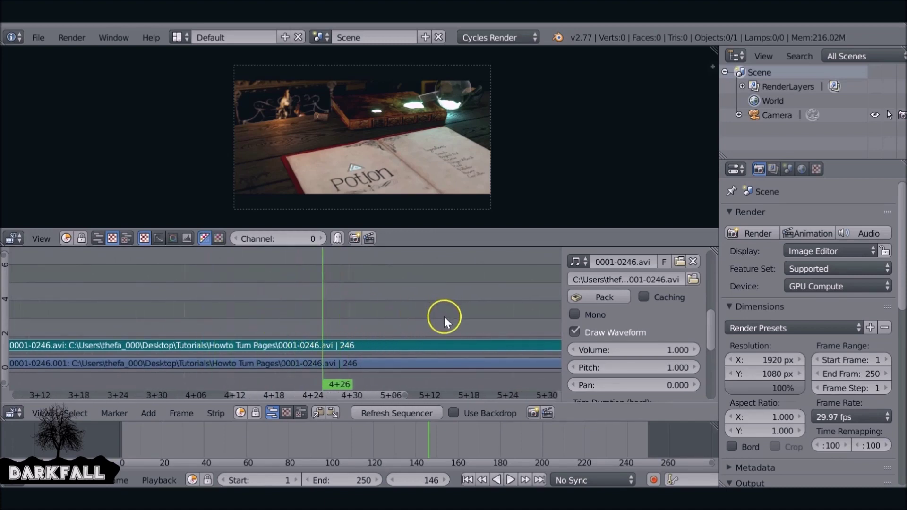
{"action": "scroll", "coordinate": [439, 317], "scroll_direction": "up", "scroll_amount": 4}
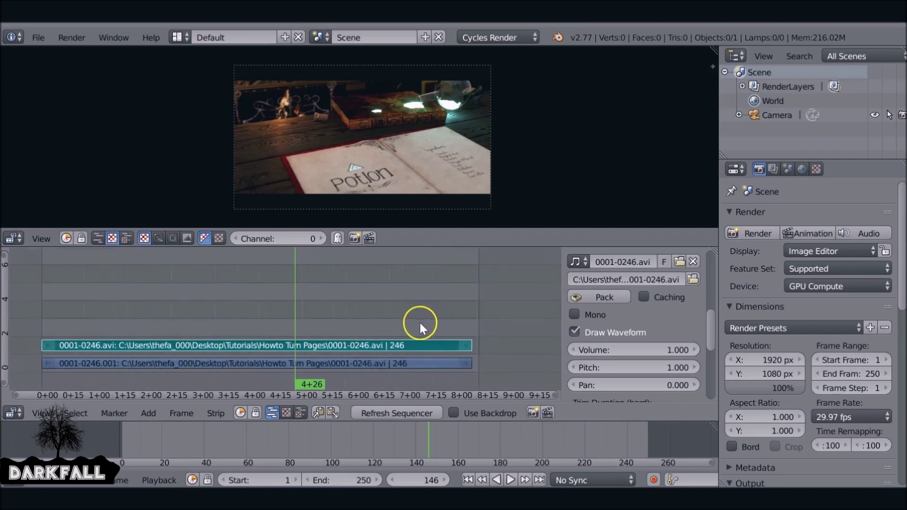
- Play the clip from frame 1, then set the sound strip's Volume to 2
{"action": "left_click", "coordinate": [468, 480]}
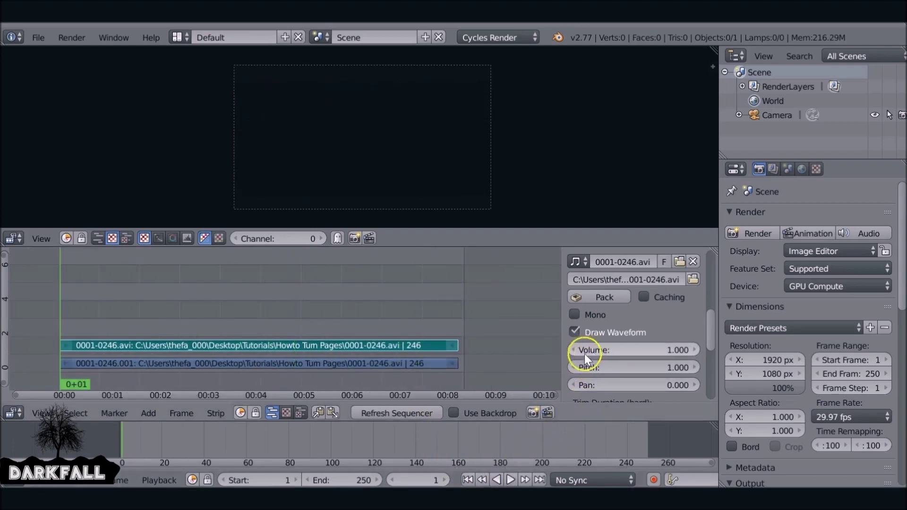
{"action": "key", "text": "alt+a"}
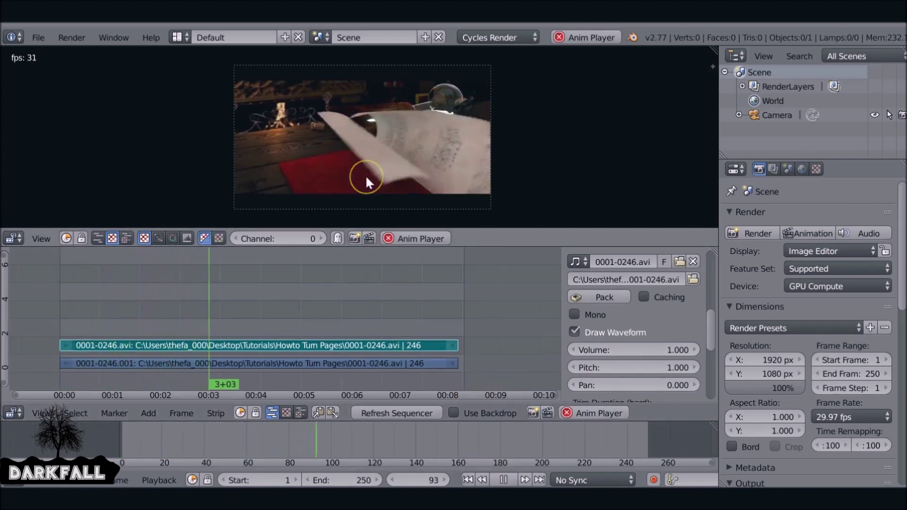
{"action": "left_click", "coordinate": [502, 481]}
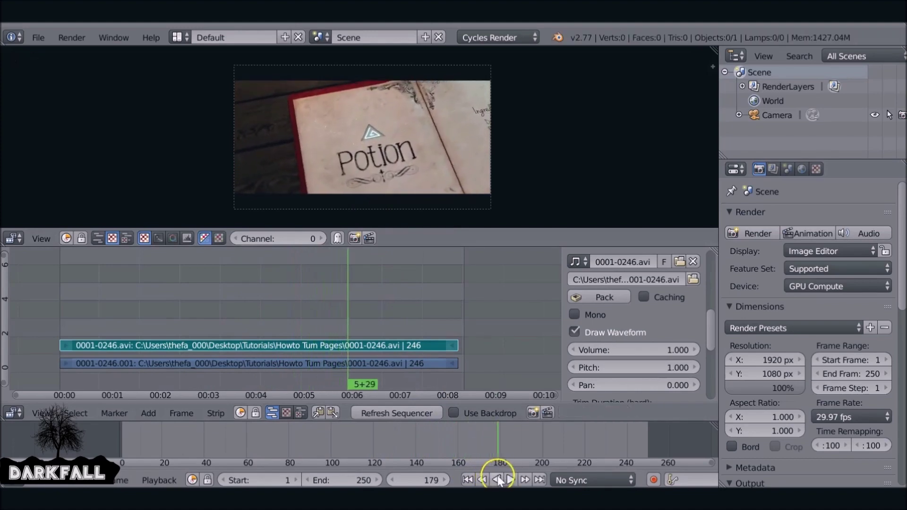
{"action": "left_click", "coordinate": [467, 480]}
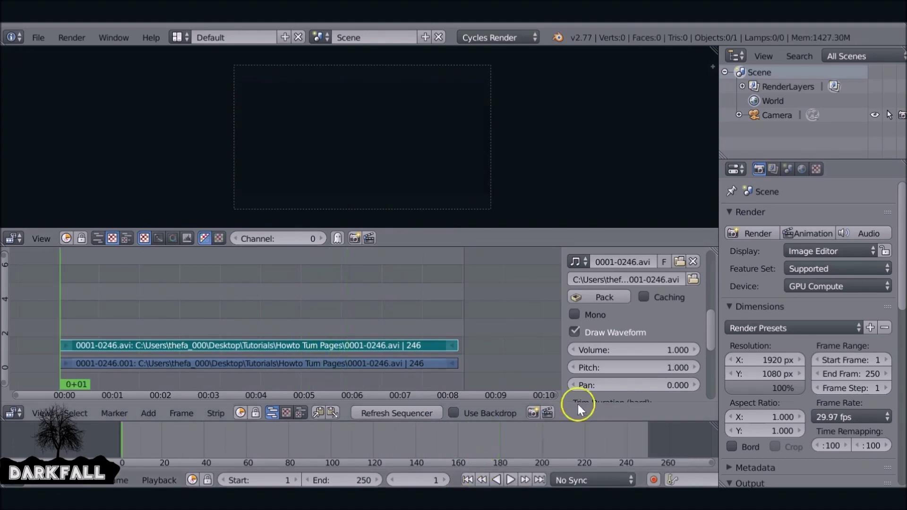
{"action": "left_click", "coordinate": [626, 348]}
{"action": "type", "text": "2"}
{"action": "key", "text": "Return"}
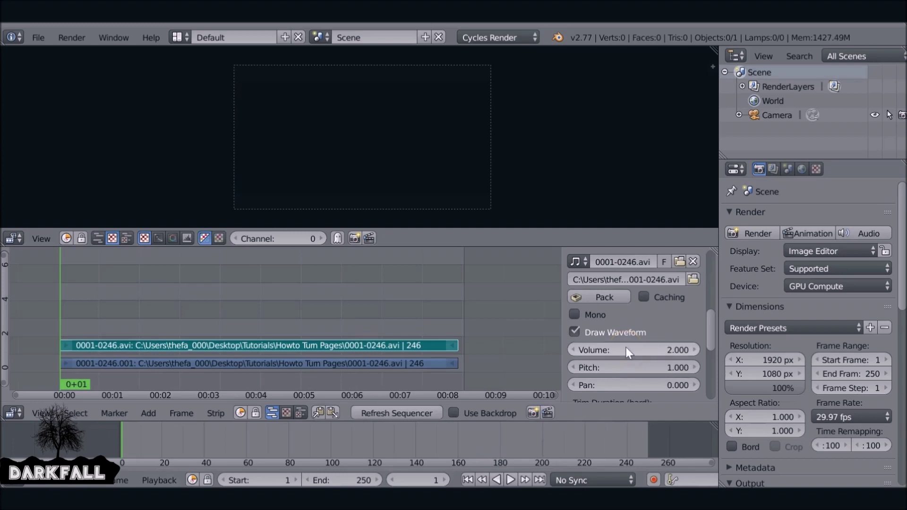
- Listen at volume 2, raise the Volume to 30, and play again to hear it louder
{"action": "left_click", "coordinate": [367, 454]}
{"action": "key", "text": "alt+a"}
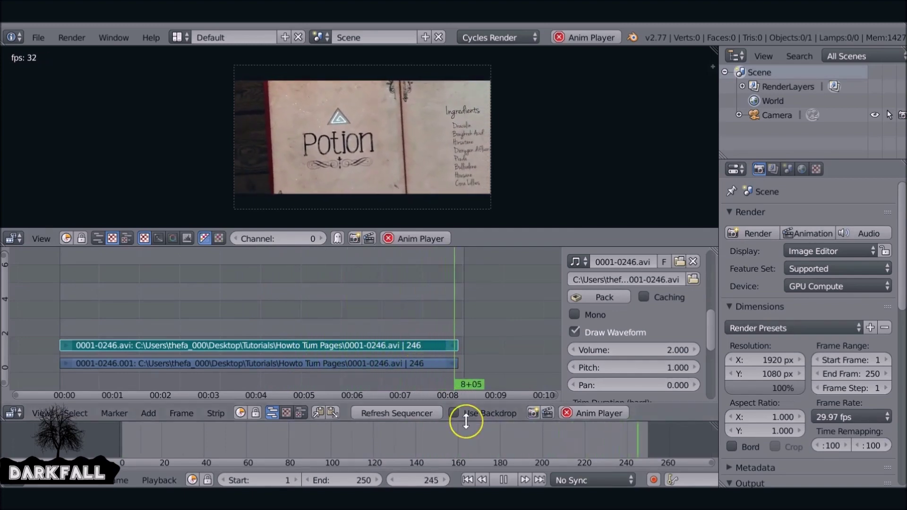
{"action": "left_click", "coordinate": [504, 480]}
{"action": "left_click", "coordinate": [468, 480]}
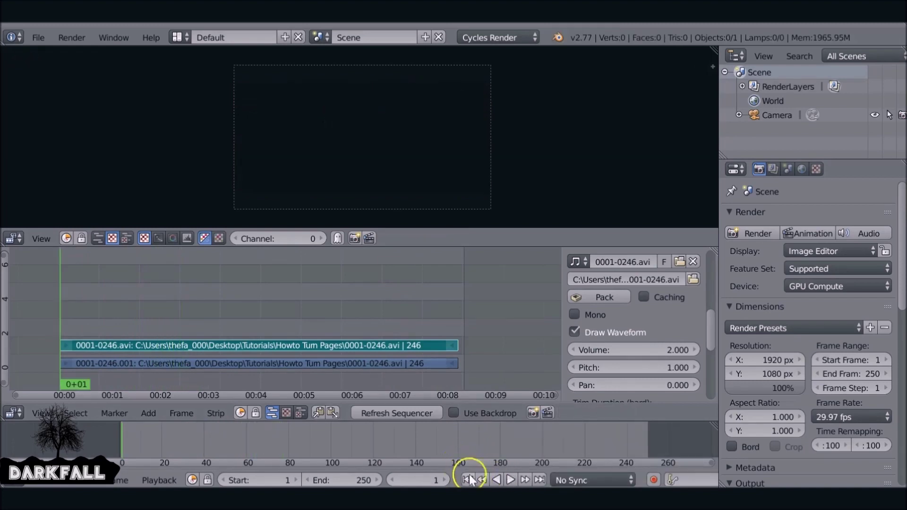
{"action": "left_click", "coordinate": [639, 352]}
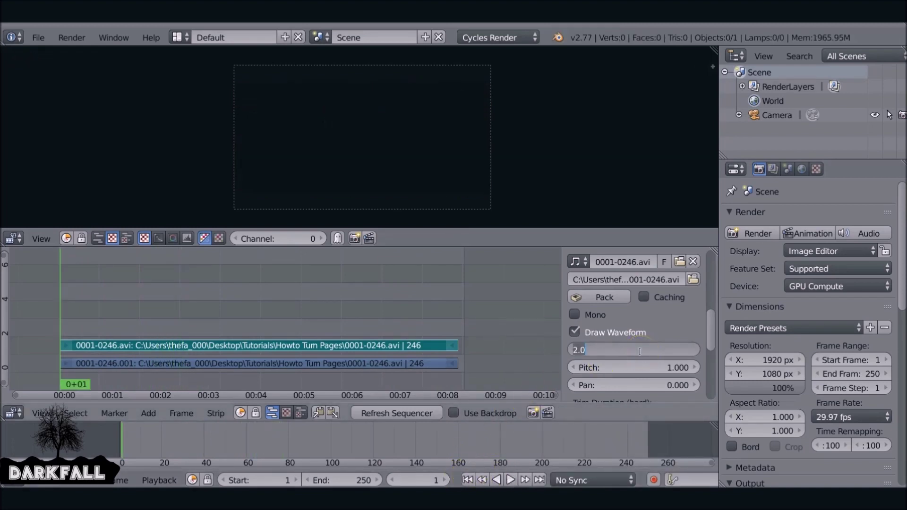
{"action": "type", "text": "30"}
{"action": "key", "text": "Return"}
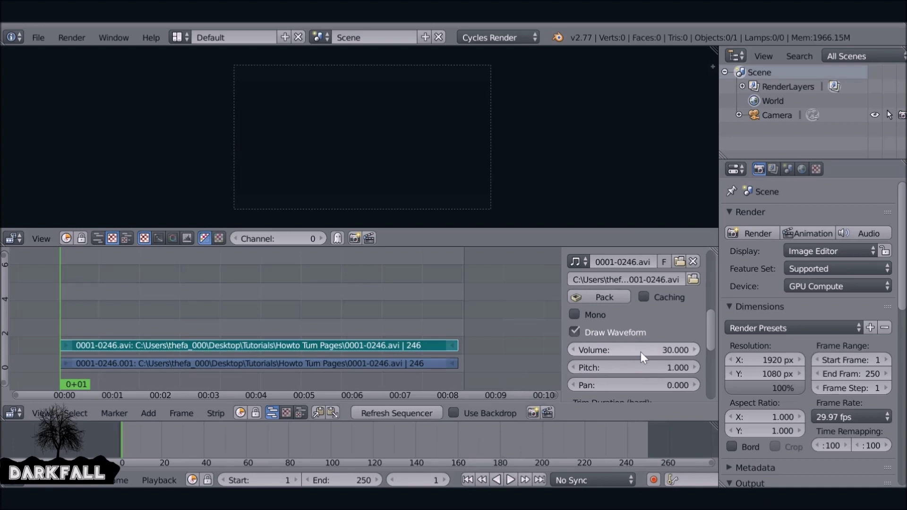
{"action": "key", "text": "alt+a"}
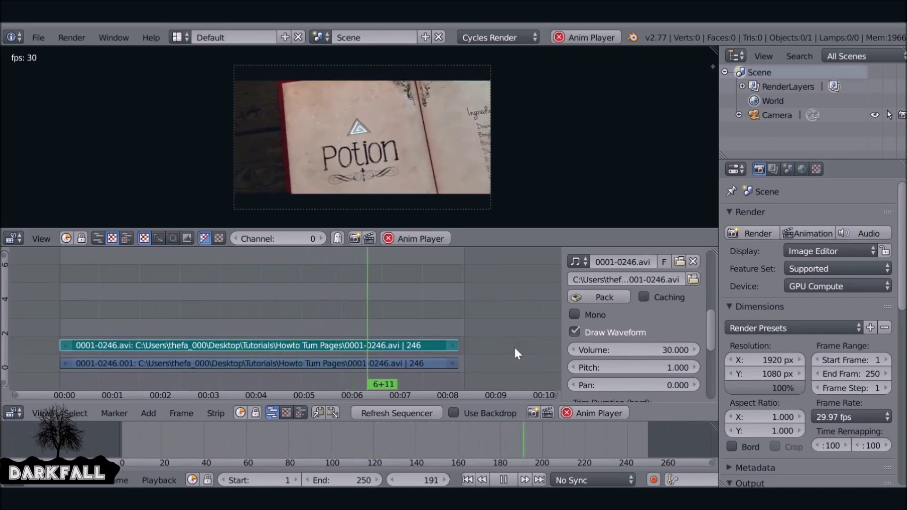
{"action": "left_click", "coordinate": [505, 480]}
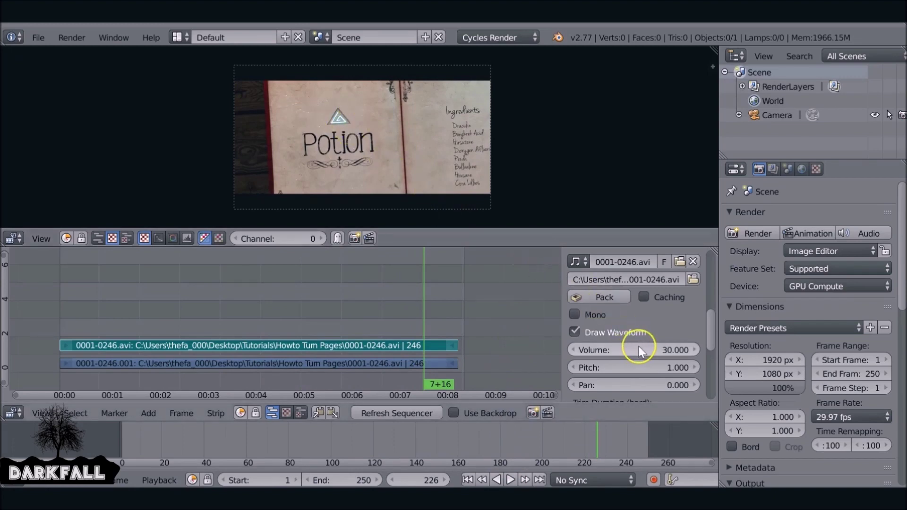
{"action": "mouse_move", "coordinate": [639, 350]}
{"action": "left_mouse_down"}
{"action": "mouse_move", "coordinate": [885, 360]}
{"action": "mouse_move", "coordinate": [321, 362]}
{"action": "mouse_move", "coordinate": [636, 345]}
{"action": "left_mouse_up"}
- Reset the sound strip's Volume to 30 and move the playhead back to about frame 195
{"action": "left_click", "coordinate": [635, 349]}
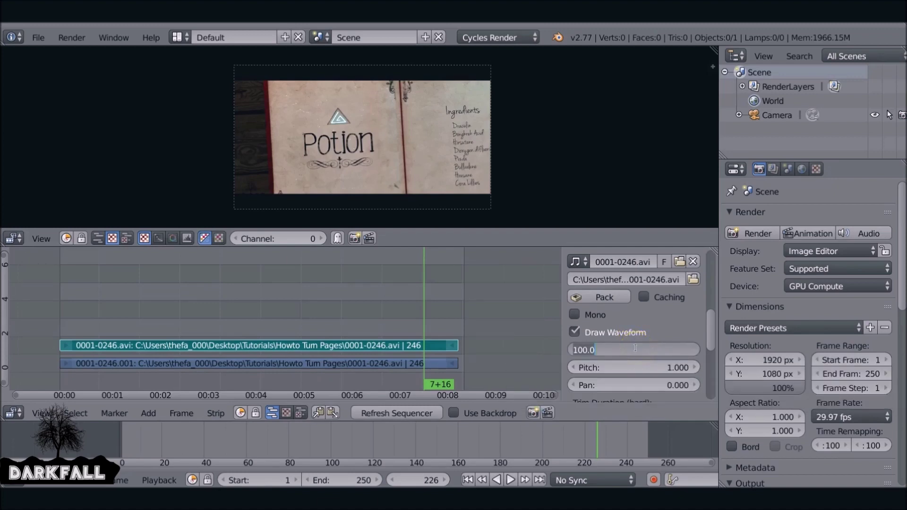
{"action": "type", "text": "30"}
{"action": "key", "text": "Return"}
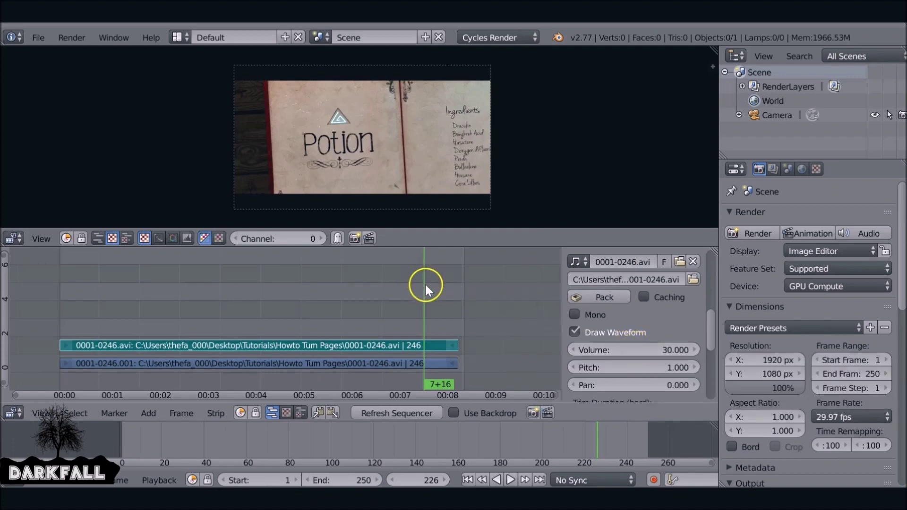
{"action": "left_click_drag", "start_coordinate": [427, 285], "coordinate": [374, 314]}
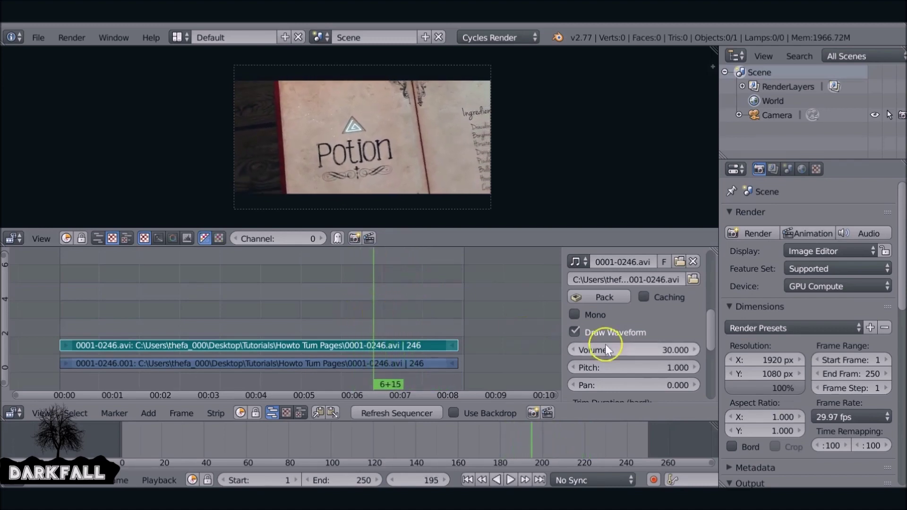
- Keyframe Volume 30 at frame 195, play to frame 245, and make 245 the end frame
{"action": "key", "text": "i"}
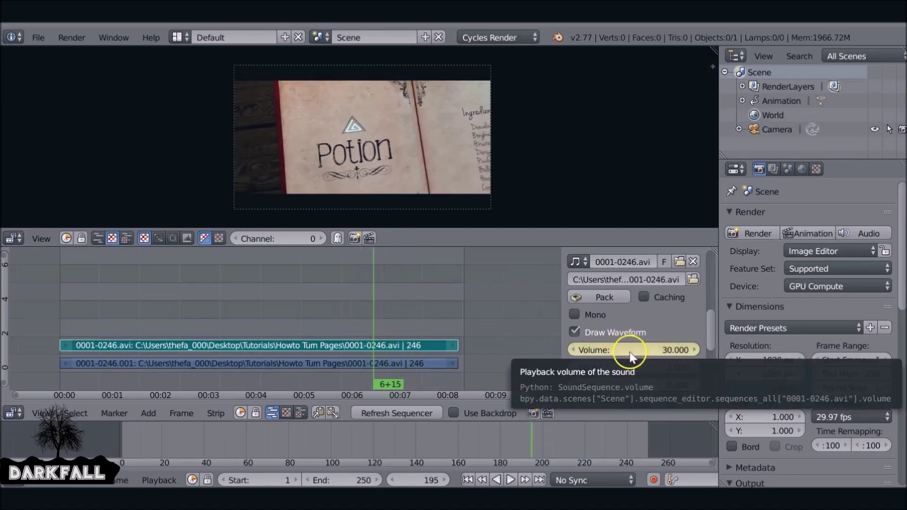
{"action": "key", "text": "alt+a"}
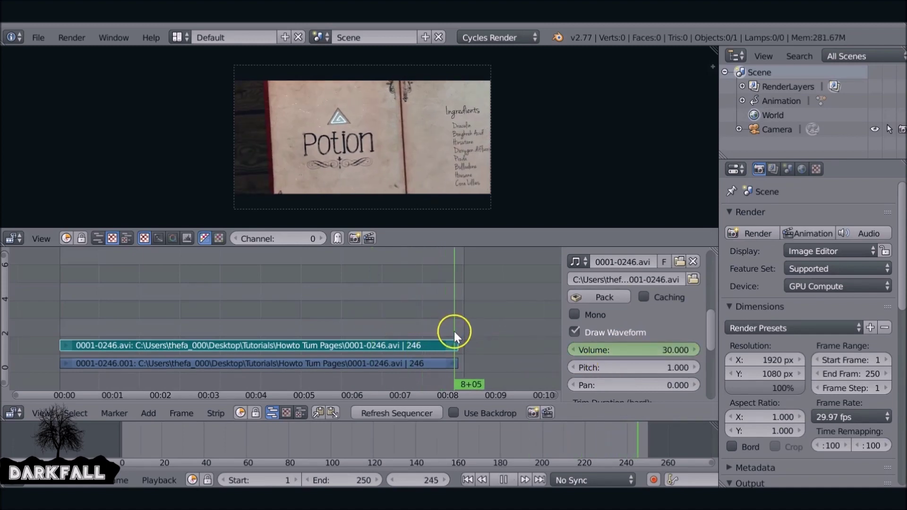
{"action": "key", "text": "alt+a"}
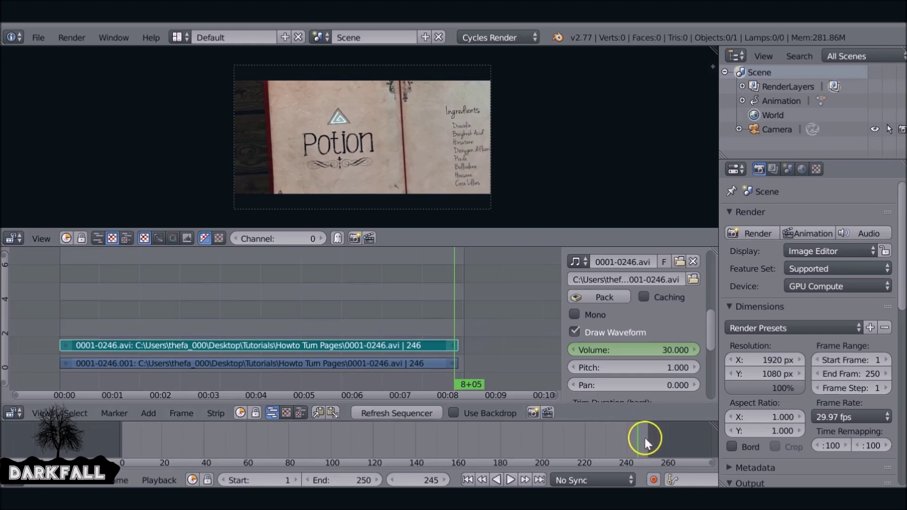
{"action": "key", "text": "e"}
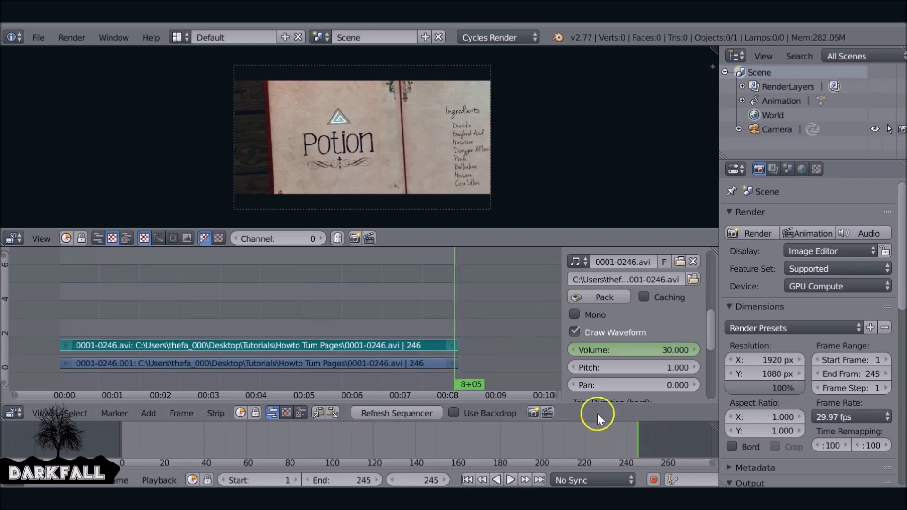
- Keyframe Volume 0 at frame 245 and play the fade-out backward and forward to check it
{"action": "left_click", "coordinate": [634, 350]}
{"action": "type", "text": "0"}
{"action": "key", "text": "Return"}
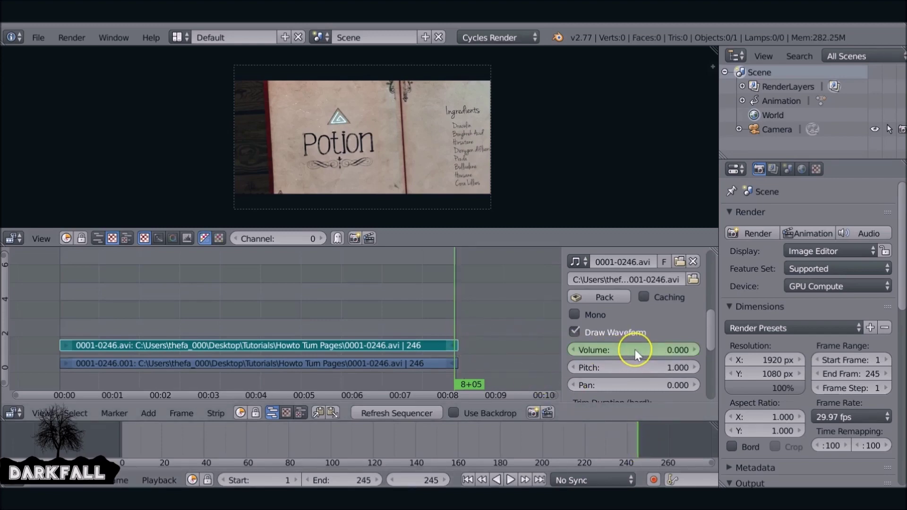
{"action": "key", "text": "i"}
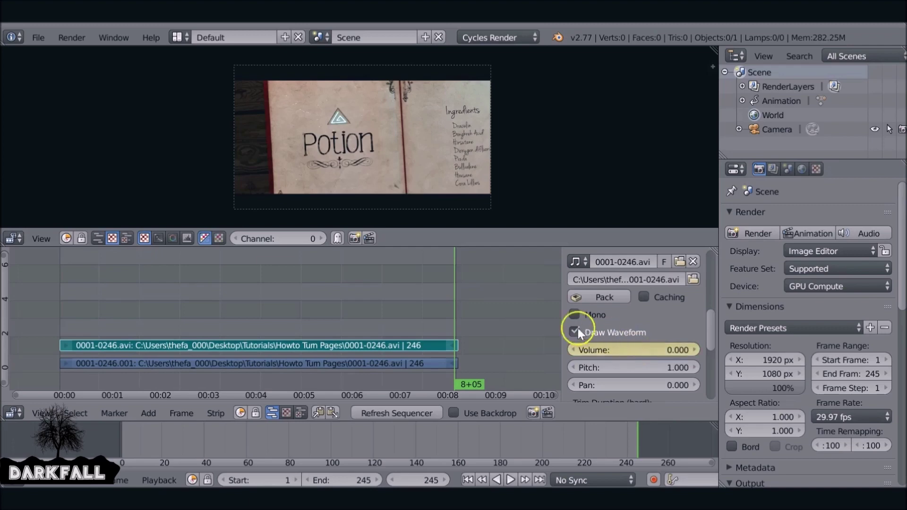
{"action": "key", "text": "shift+alt+a"}
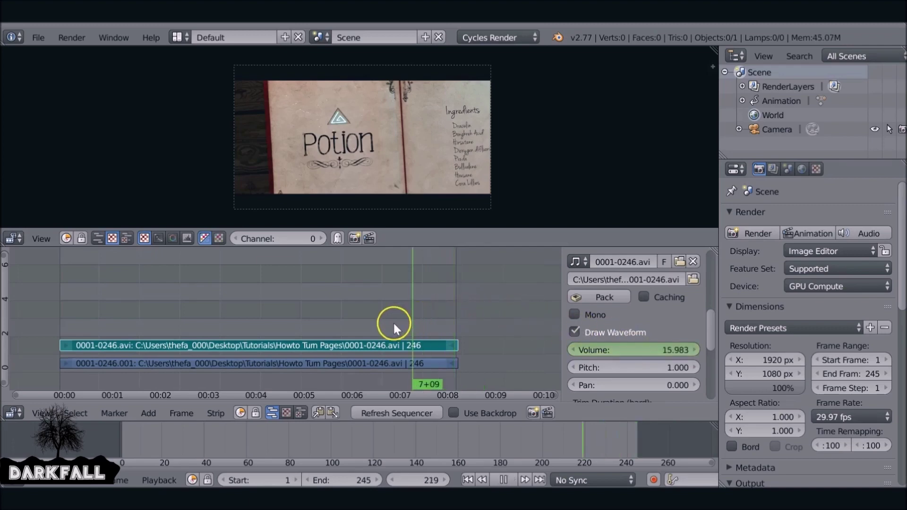
{"action": "key", "text": "shift+alt+a"}
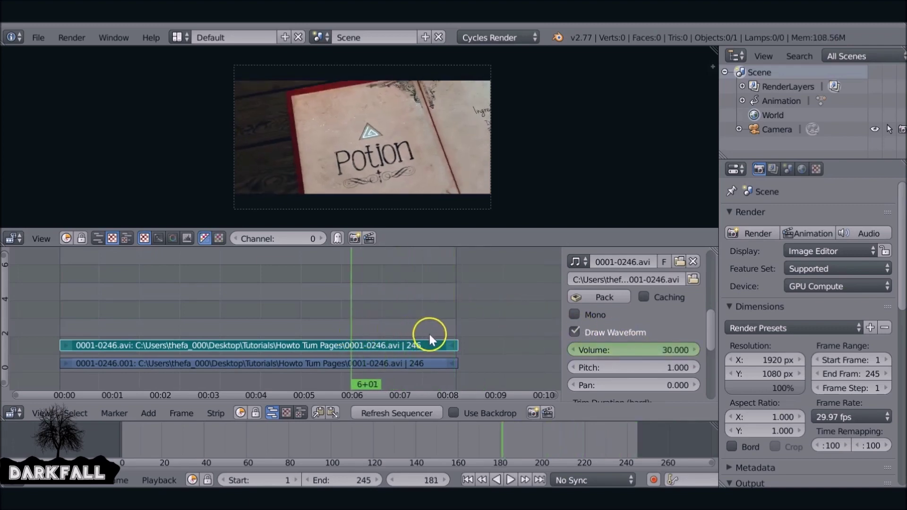
{"action": "key", "text": "n"}
{"action": "key", "text": "alt+a"}
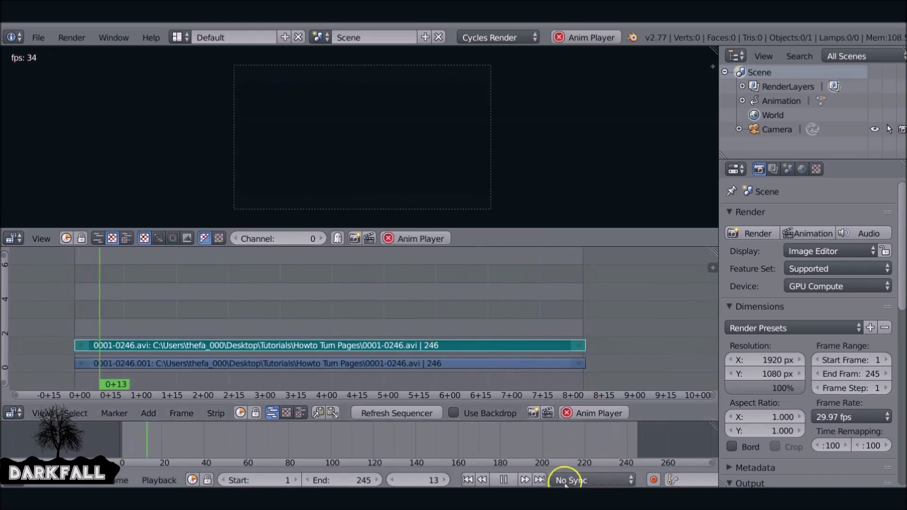
- Change the render Output file format from PNG to H.264
{"action": "left_click", "coordinate": [503, 480]}
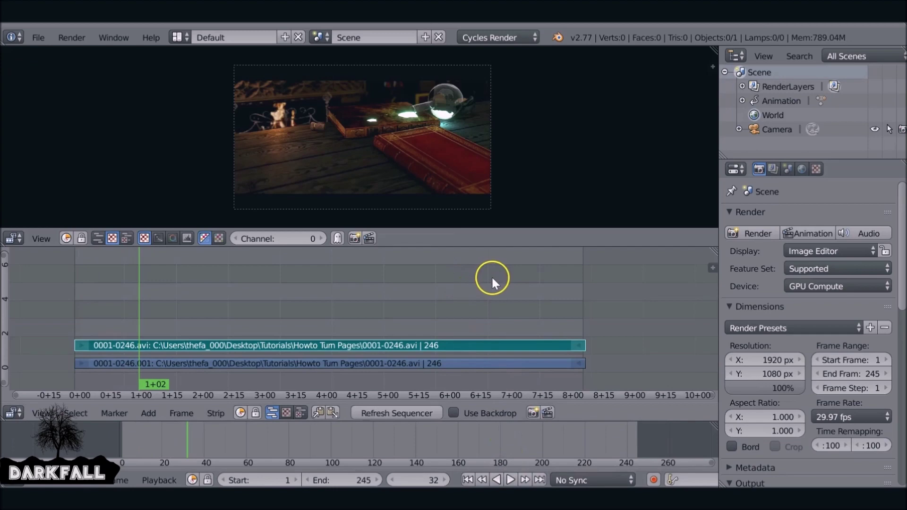
{"action": "left_click_drag", "start_coordinate": [893, 223], "coordinate": [894, 305]}
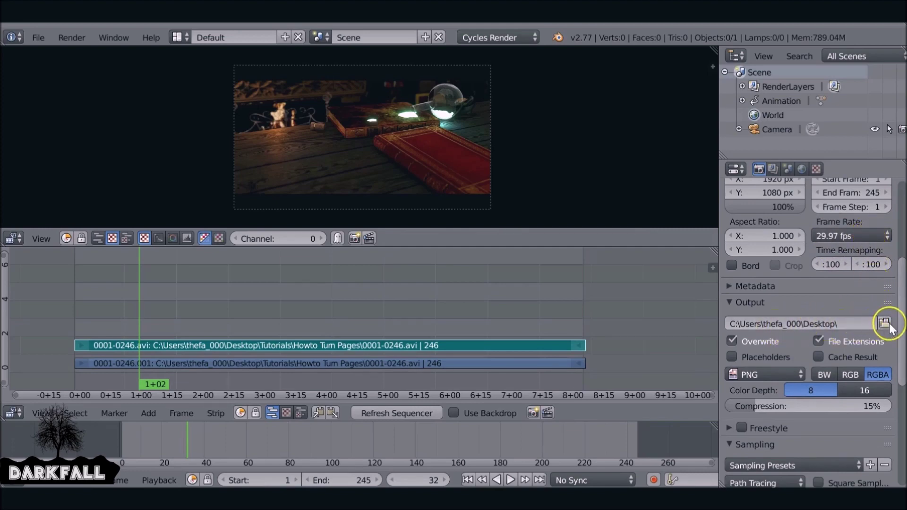
{"action": "left_click_drag", "start_coordinate": [901, 309], "coordinate": [901, 363]}
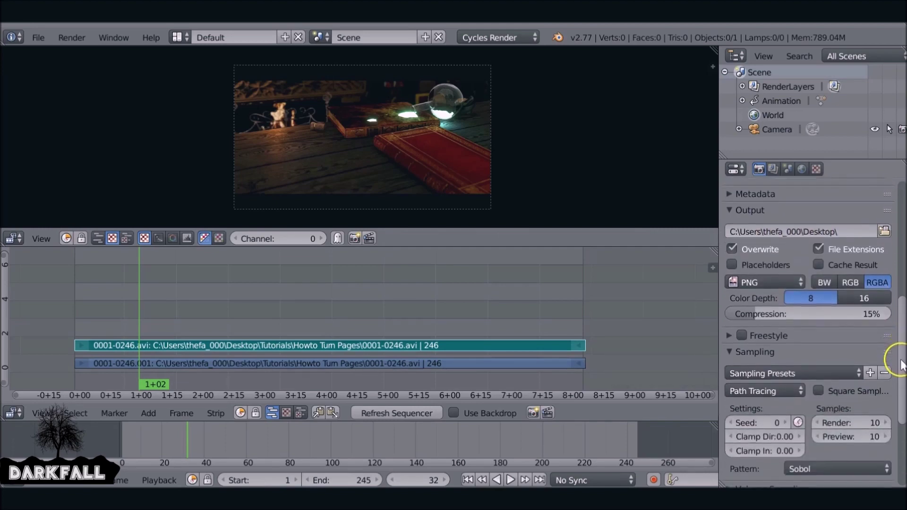
{"action": "left_click", "coordinate": [754, 283]}
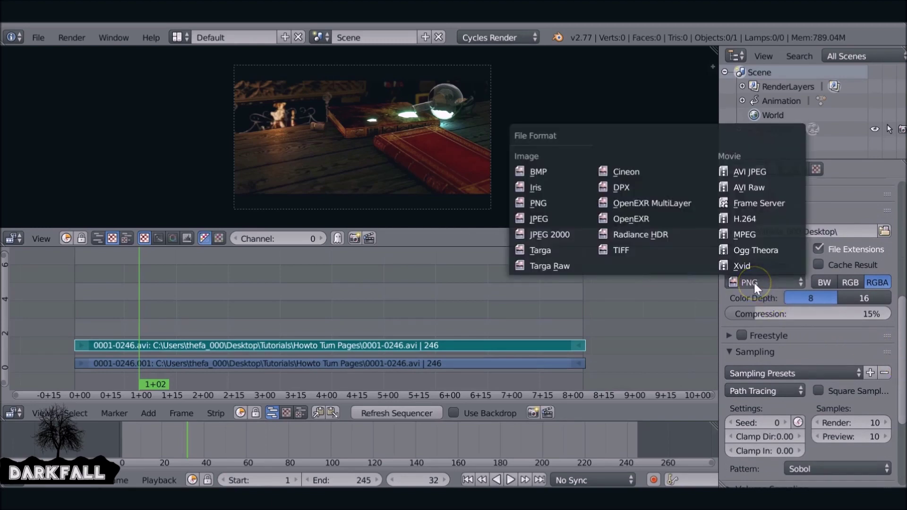
{"action": "left_click", "coordinate": [758, 217]}
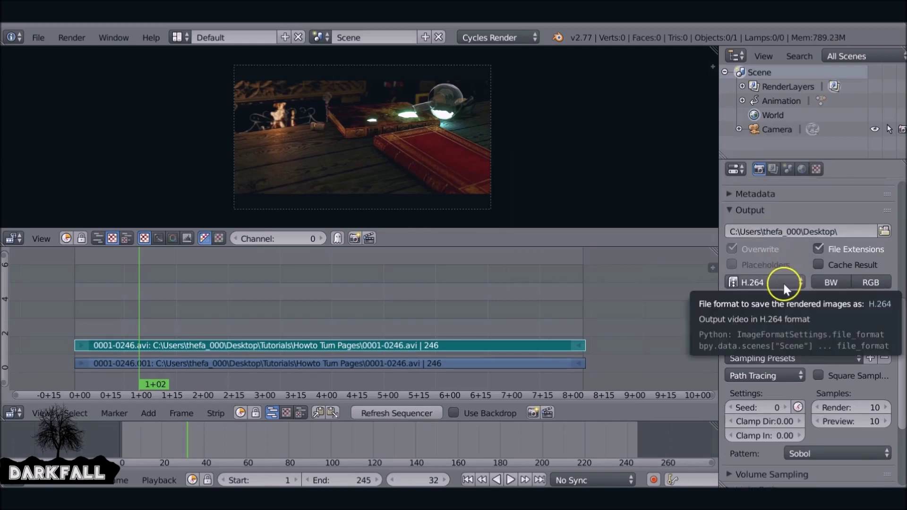
- In the Encoding settings, keep the AVI container and set the Audio Codec to MP3
{"action": "left_click", "coordinate": [742, 305]}
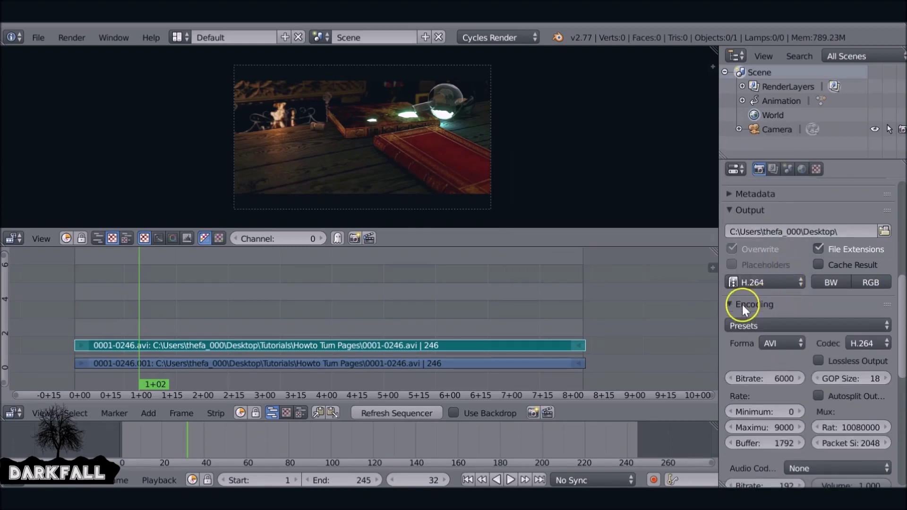
{"action": "left_click", "coordinate": [753, 345]}
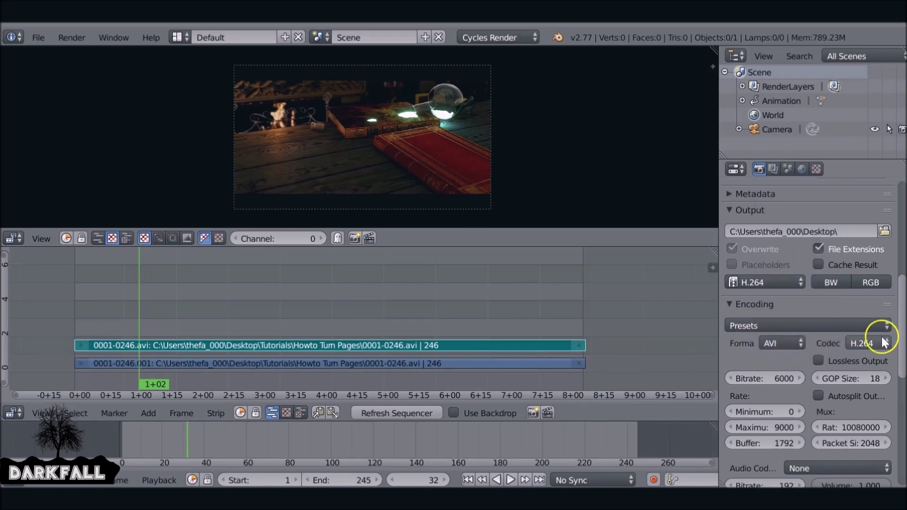
{"action": "left_click", "coordinate": [731, 304]}
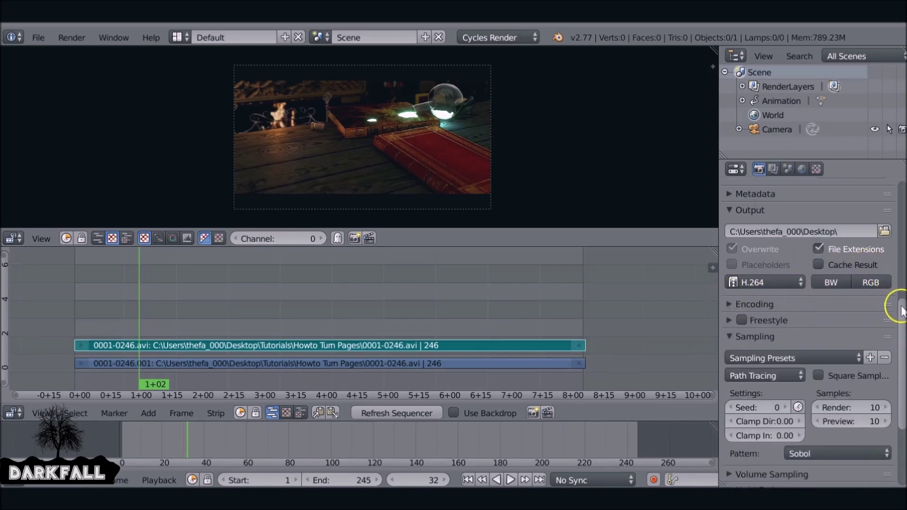
{"action": "left_click_drag", "start_coordinate": [897, 307], "coordinate": [898, 331]}
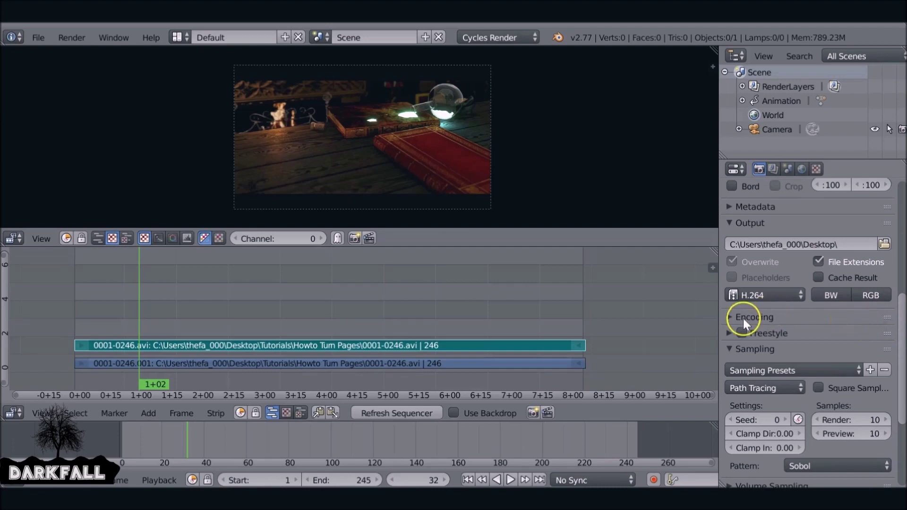
{"action": "left_click", "coordinate": [728, 317]}
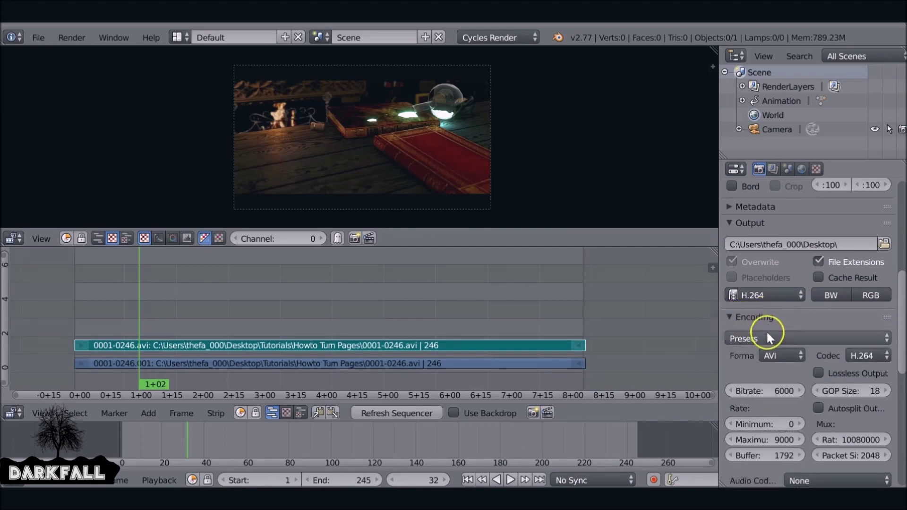
{"action": "left_click_drag", "start_coordinate": [899, 303], "coordinate": [901, 336]}
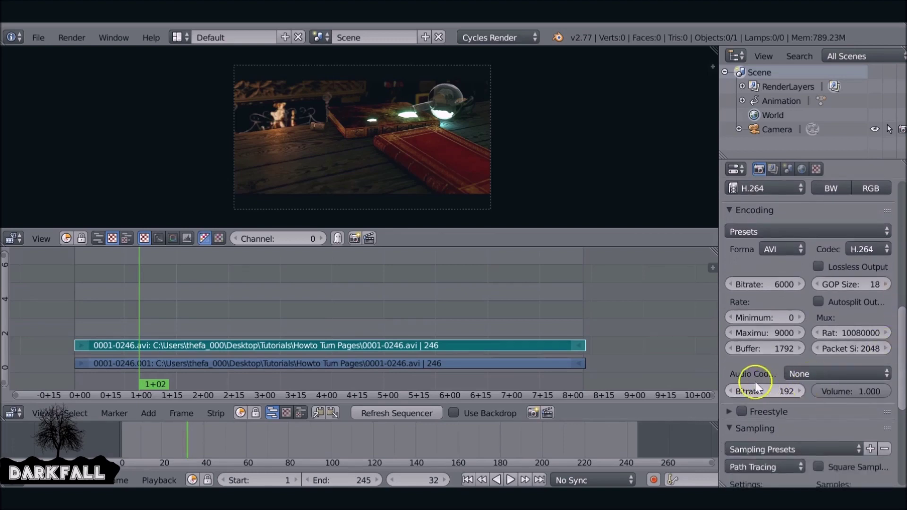
{"action": "left_click", "coordinate": [820, 371]}
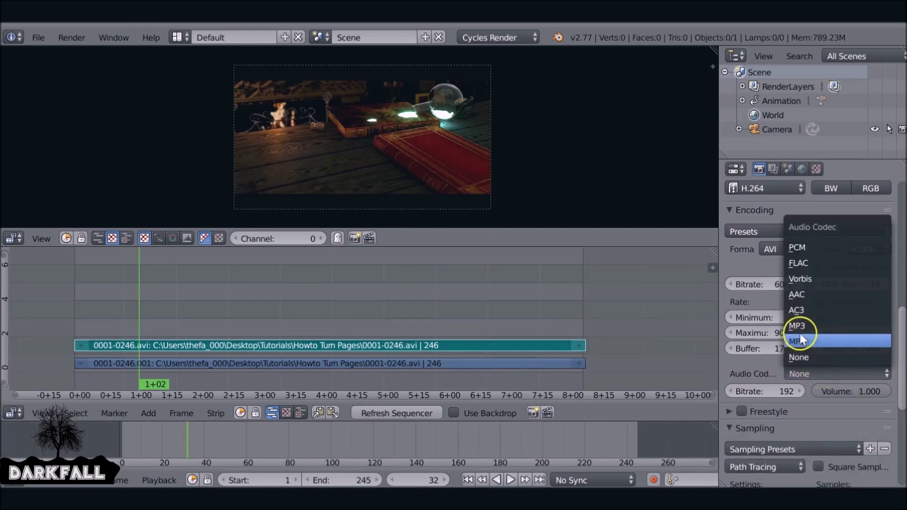
{"action": "left_click", "coordinate": [821, 325]}
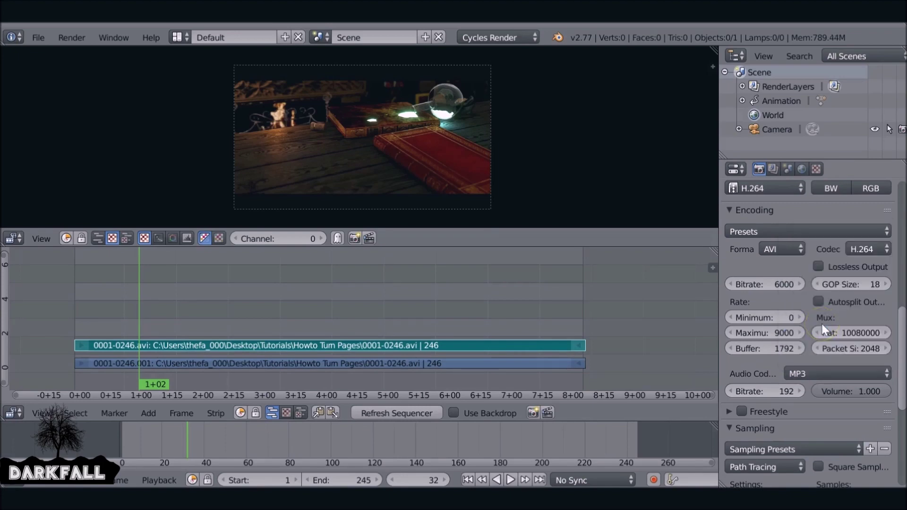